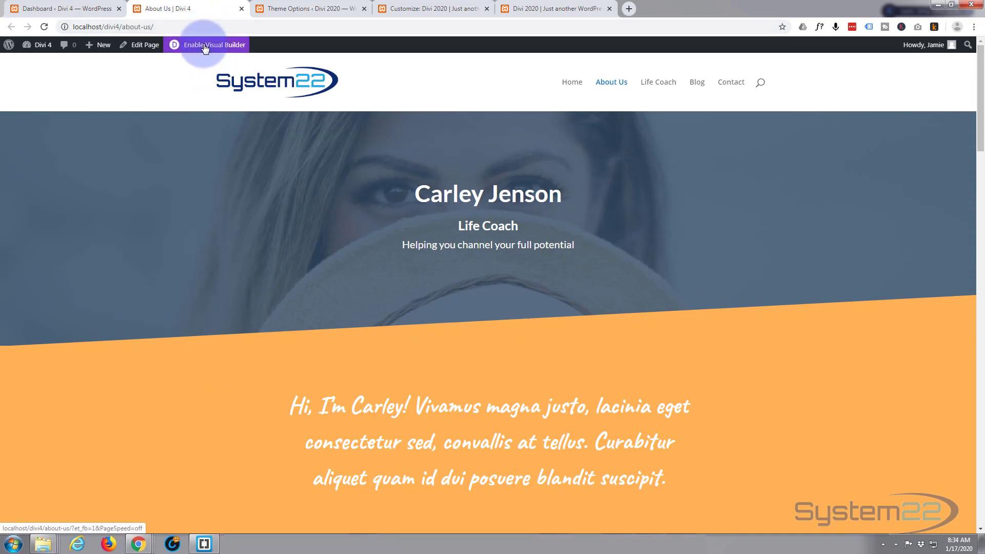
Step: Enable the Visual Builder on the About Us page and expand its page settings bar
{"action": "left_click", "coordinate": [205, 46]}
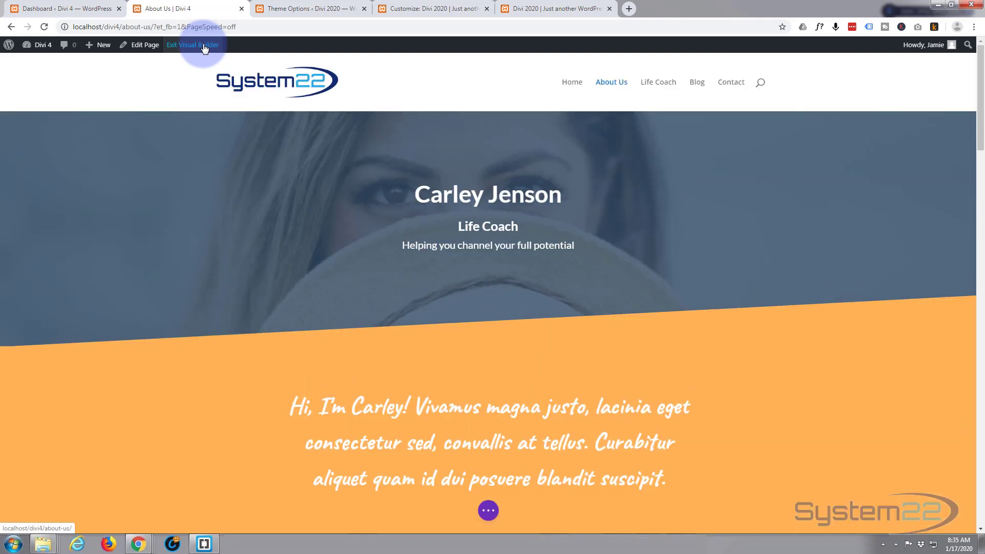
{"action": "mouse_move", "coordinate": [485, 486]}
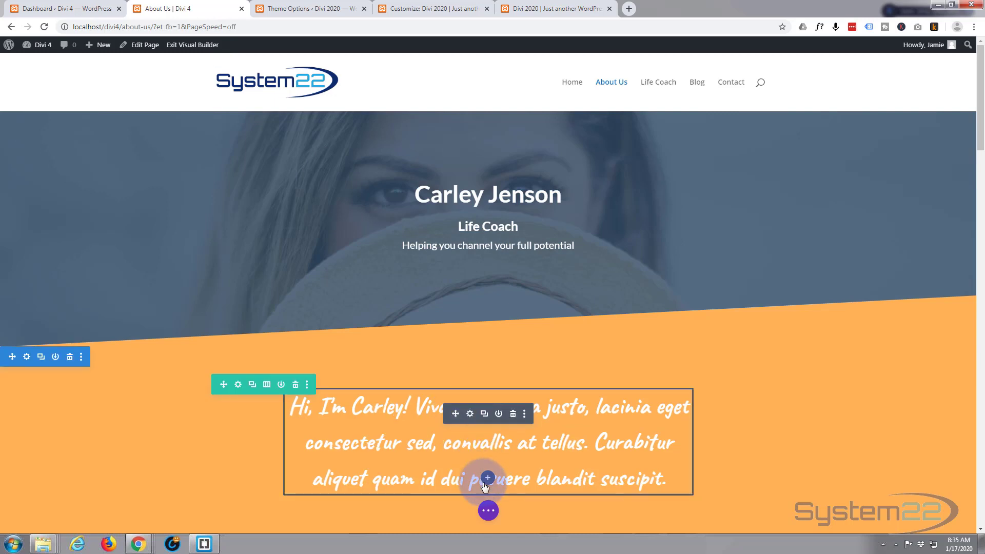
{"action": "left_click", "coordinate": [489, 512]}
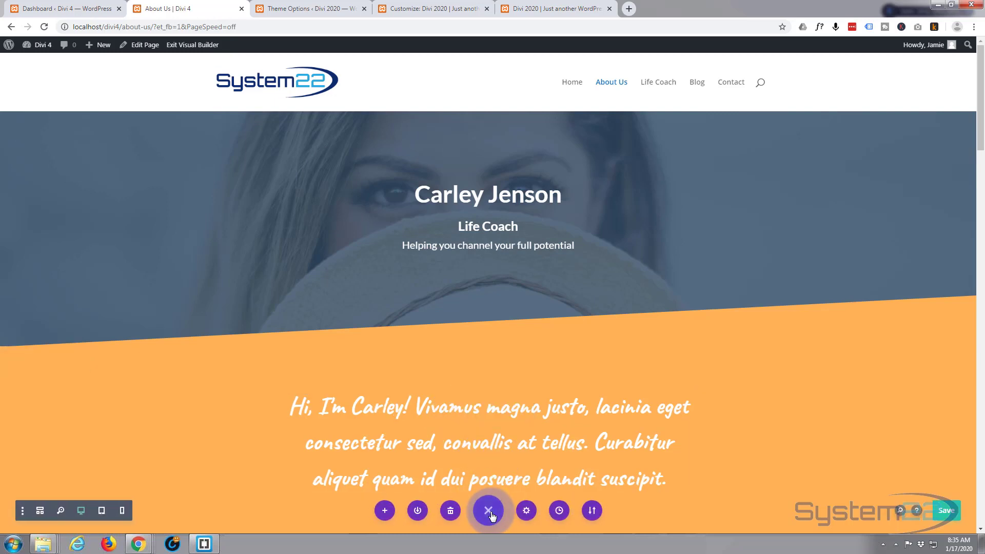
Step: Export the About Us layout from Portability under the file name 'about' (about.json)
{"action": "left_click", "coordinate": [593, 514]}
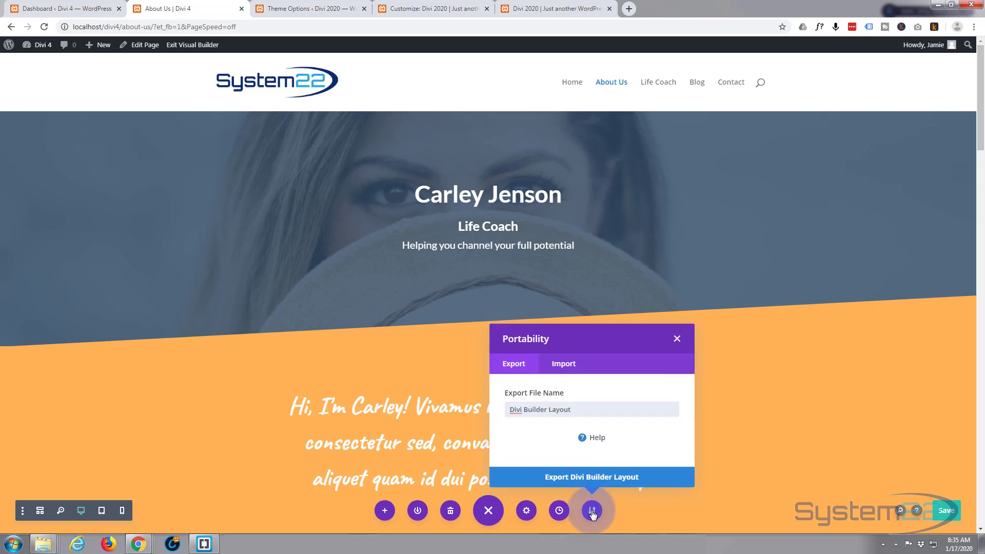
{"action": "left_click", "coordinate": [518, 366]}
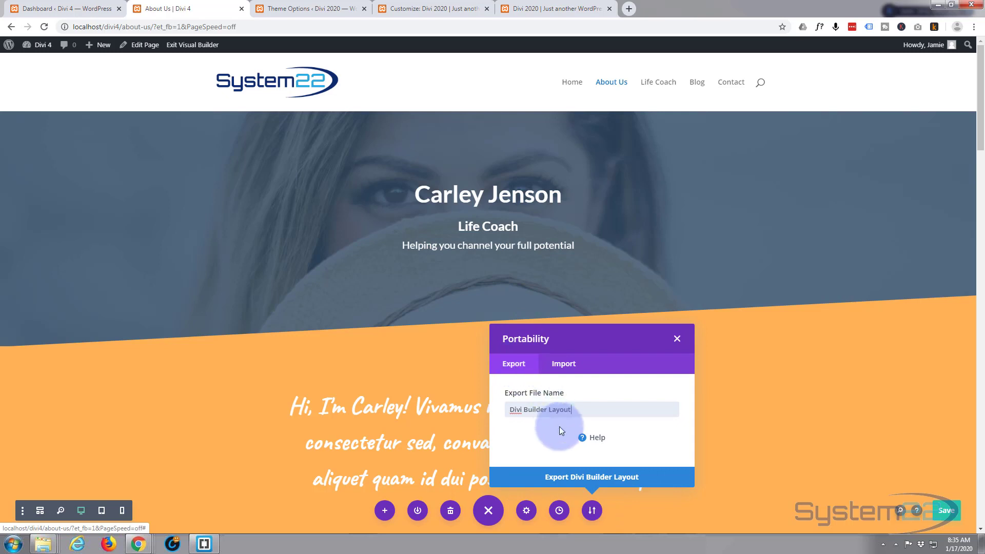
{"action": "left_click_drag", "start_coordinate": [574, 412], "coordinate": [445, 403]}
{"action": "double_click", "coordinate": [439, 404]}
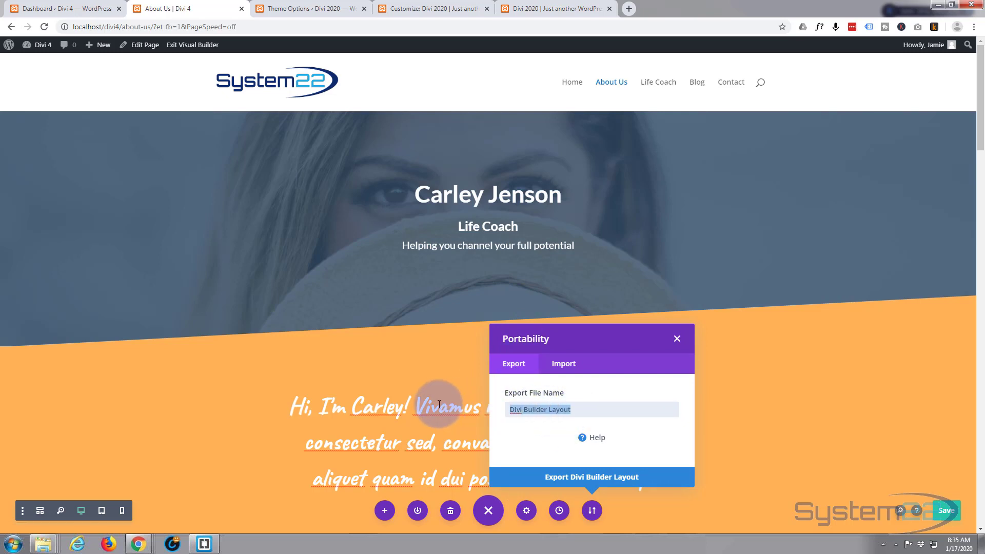
{"action": "type", "text": "ab"}
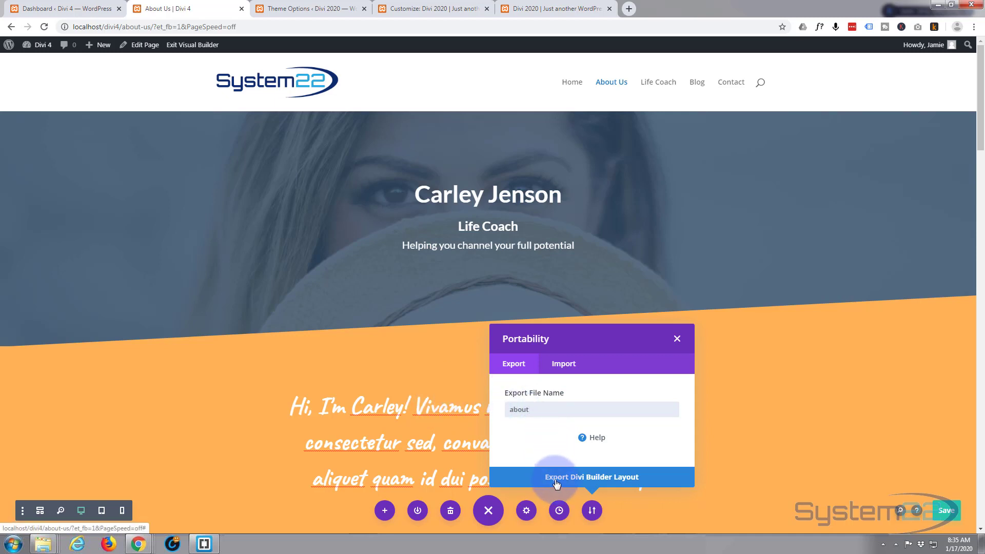
{"action": "left_click", "coordinate": [601, 481]}
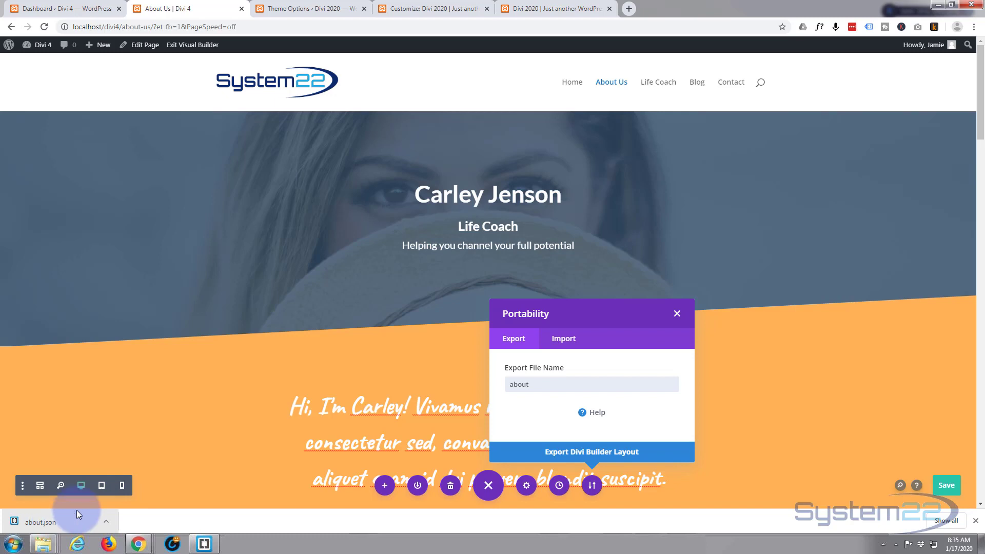
Step: On the second site's Divi Library, open Import & Export on the Import tab
{"action": "left_click", "coordinate": [319, 11]}
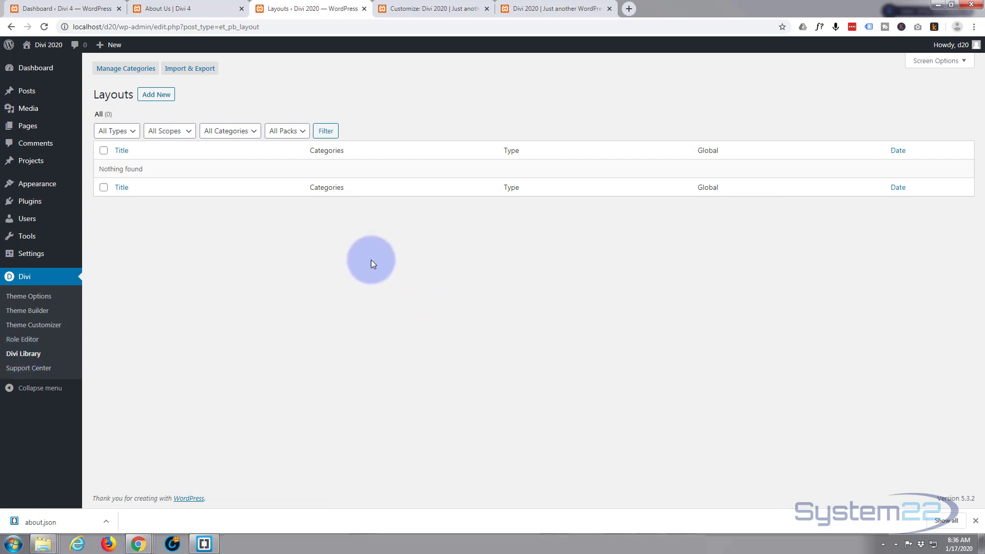
{"action": "left_click", "coordinate": [202, 74]}
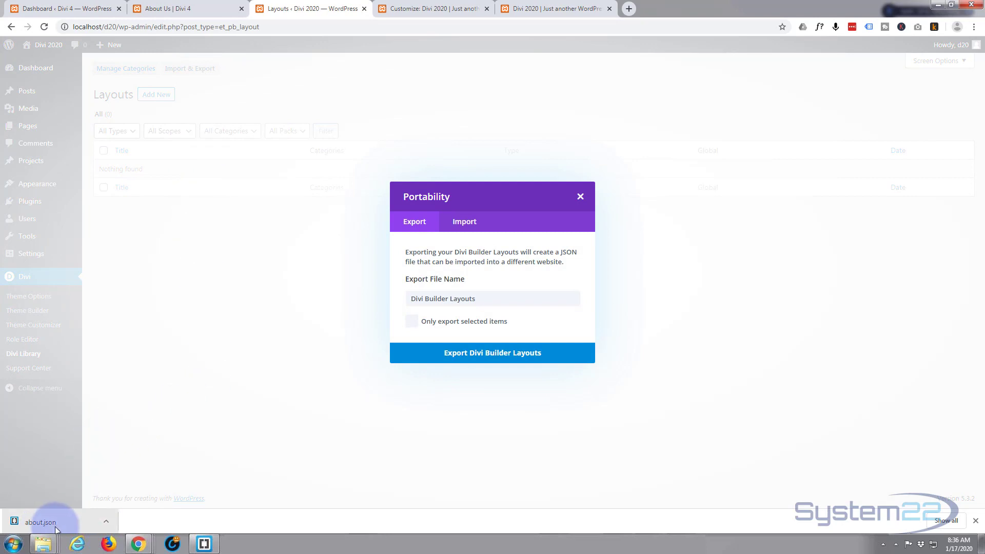
{"action": "left_click", "coordinate": [464, 225]}
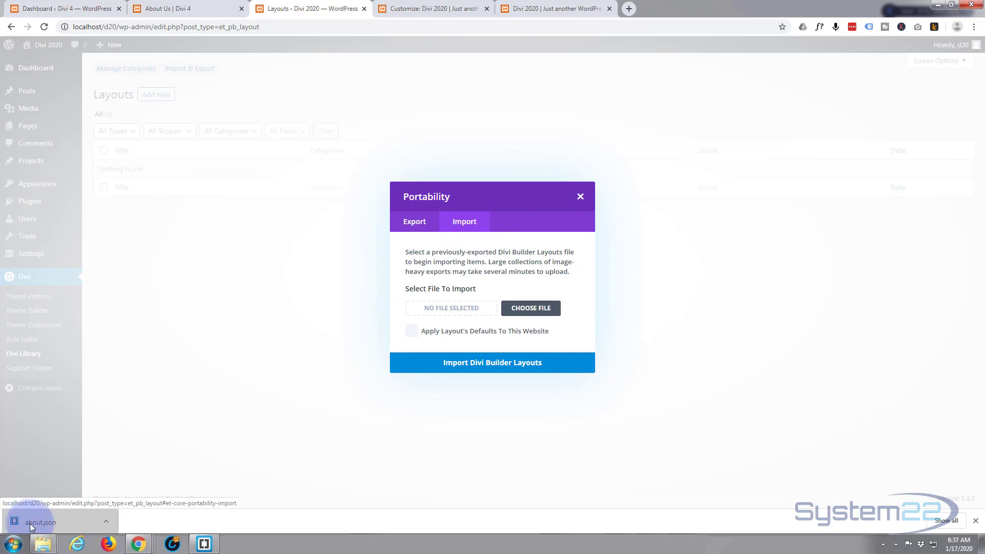
Step: Drop about.json into the file field, run Import Divi Builder Layouts, and close the dialog
{"action": "left_click_drag", "start_coordinate": [45, 521], "coordinate": [455, 310]}
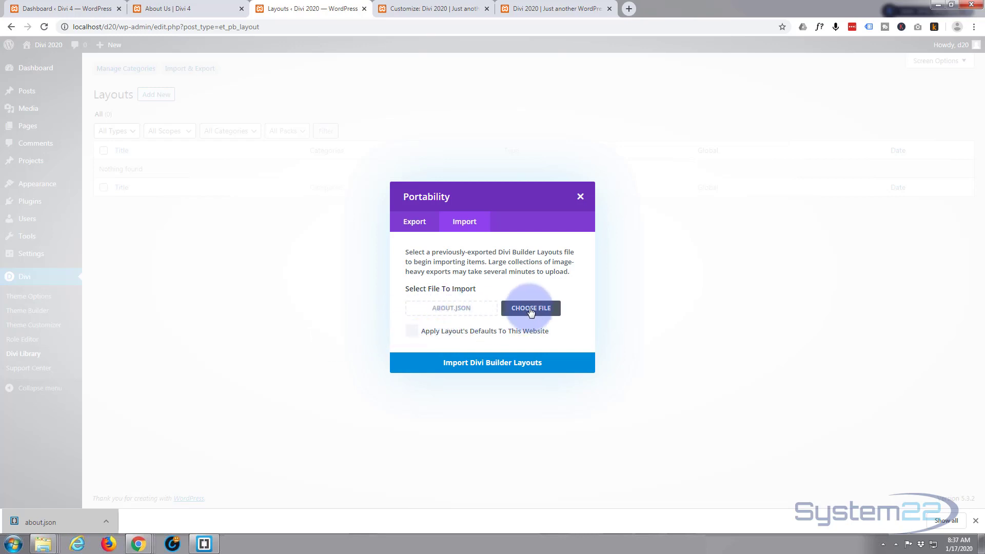
{"action": "left_click", "coordinate": [462, 364]}
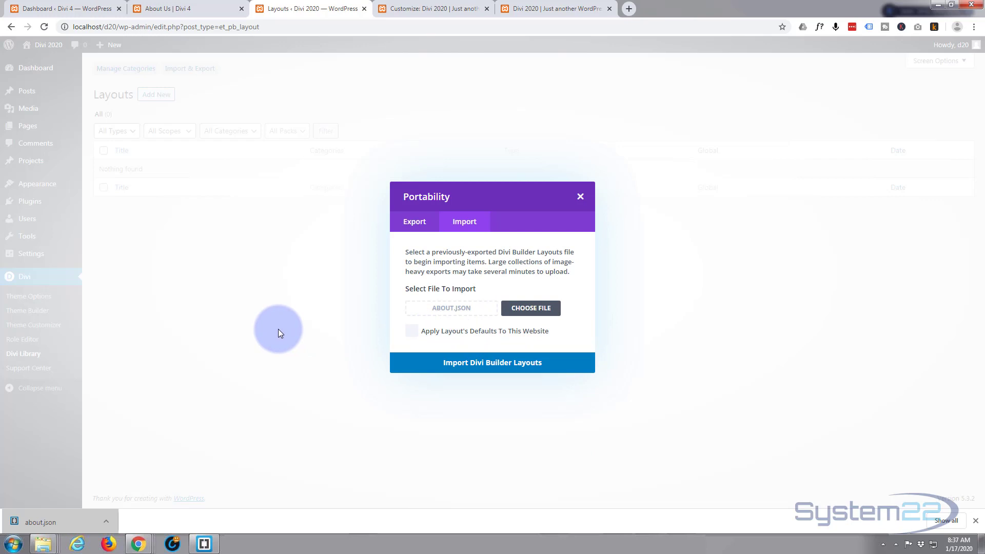
{"action": "left_click", "coordinate": [580, 197]}
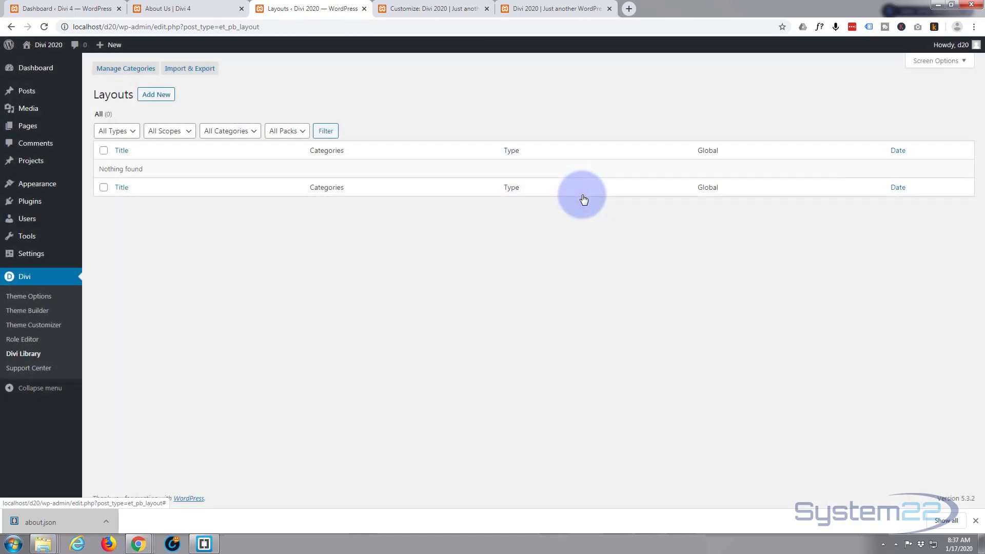
{"action": "left_click", "coordinate": [37, 305]}
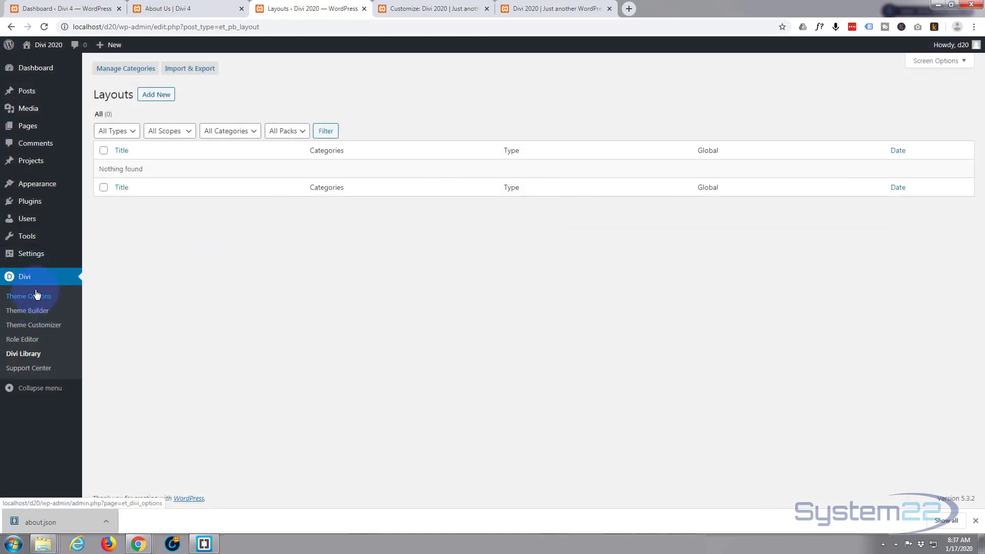
Step: Create a new page titled 'About' and open it in the Divi Builder
{"action": "mouse_move", "coordinate": [110, 47]}
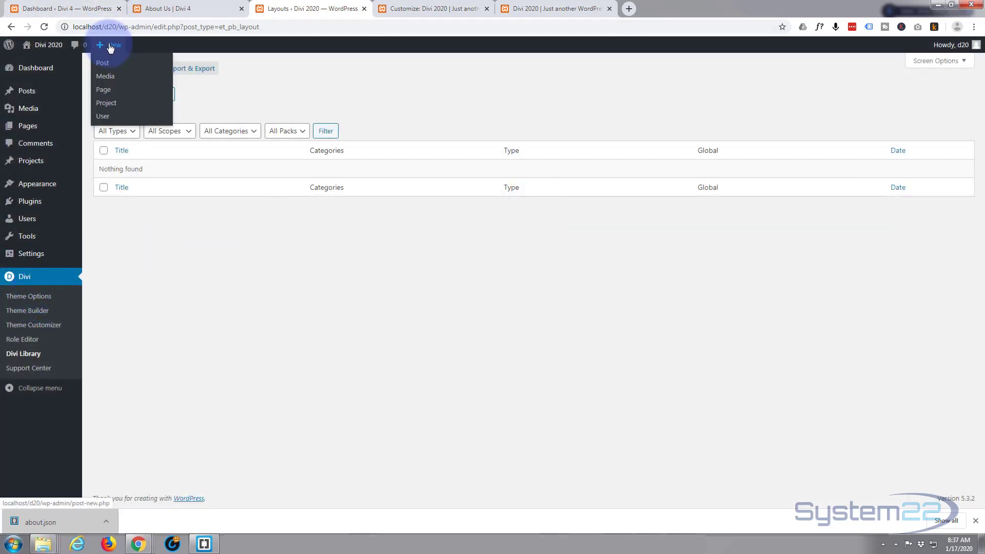
{"action": "left_click", "coordinate": [109, 96]}
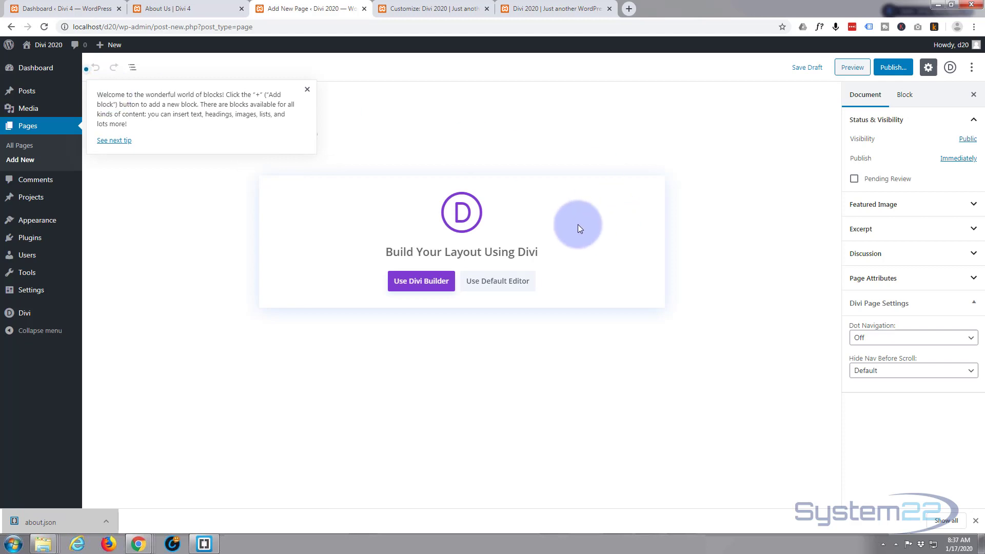
{"action": "left_click", "coordinate": [367, 142]}
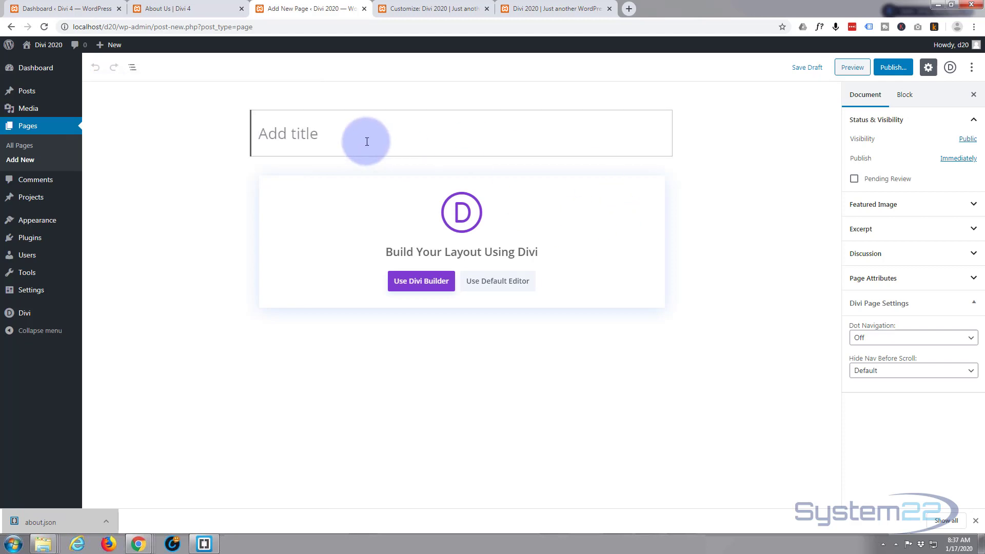
{"action": "type", "text": "About"}
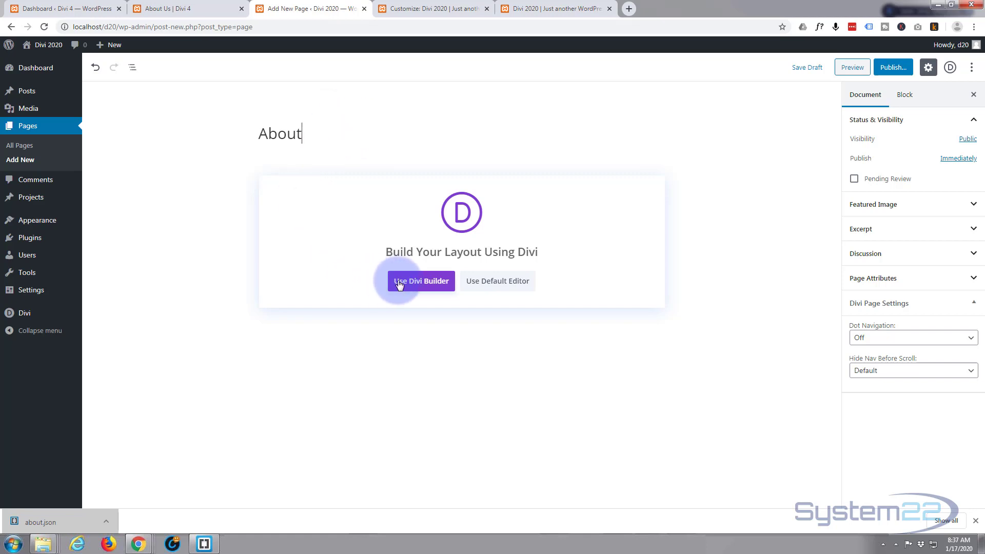
{"action": "left_click", "coordinate": [417, 286]}
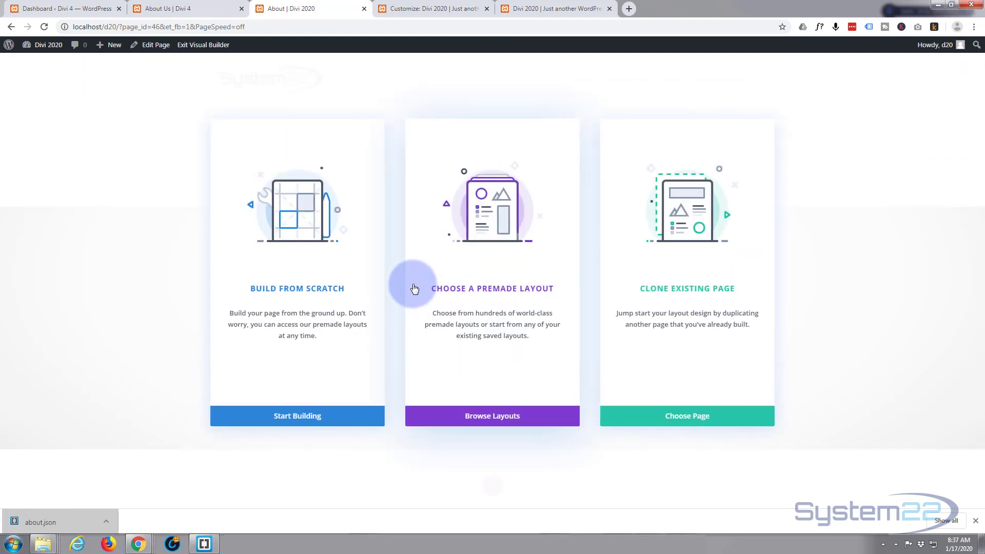
Step: Start the About page from scratch and load about.json into the Portability Import file field
{"action": "left_click", "coordinate": [277, 417]}
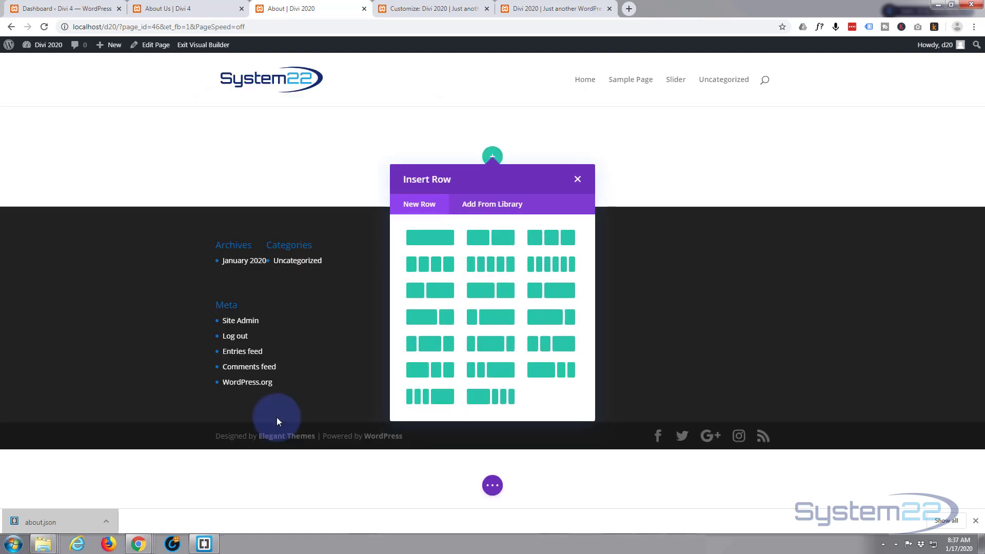
{"action": "left_click", "coordinate": [578, 179]}
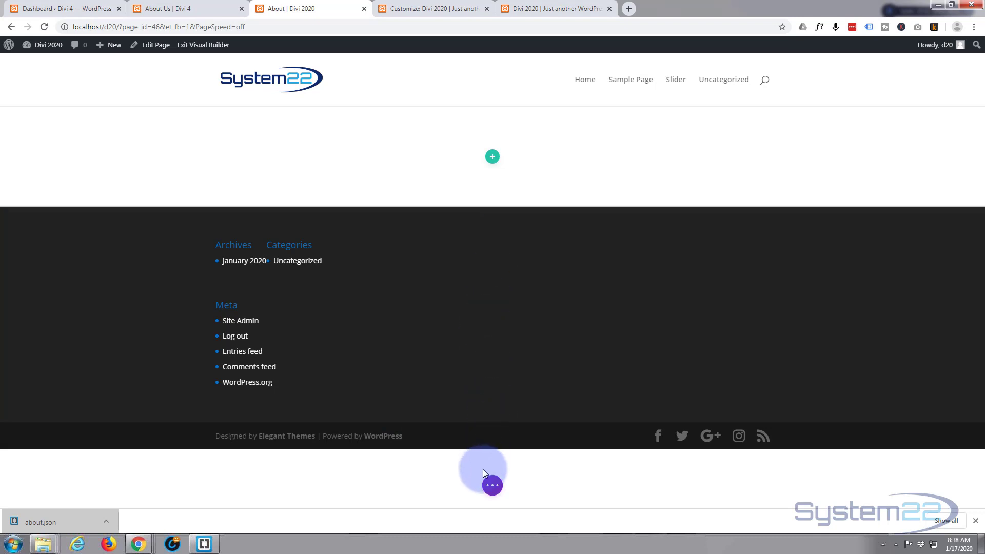
{"action": "left_click", "coordinate": [492, 486]}
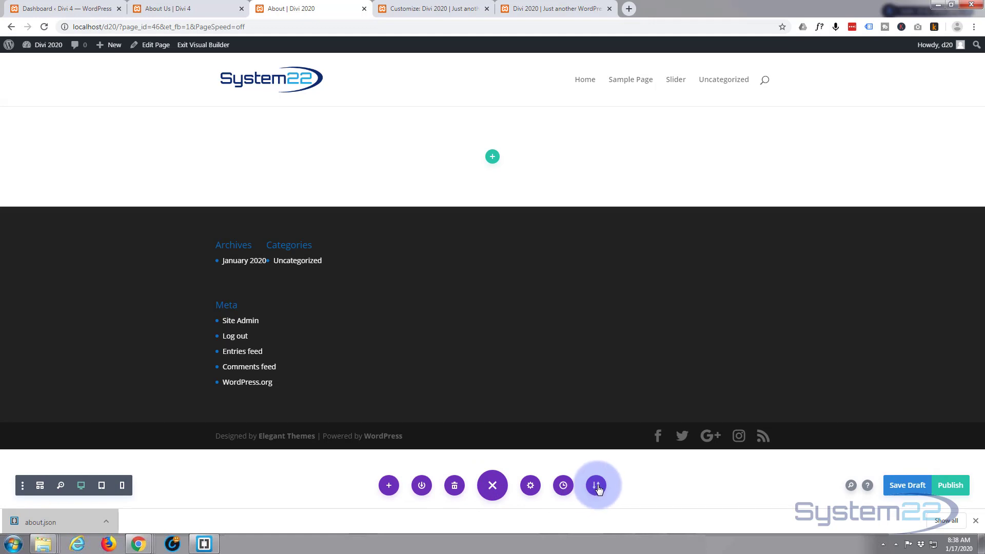
{"action": "left_click", "coordinate": [596, 486]}
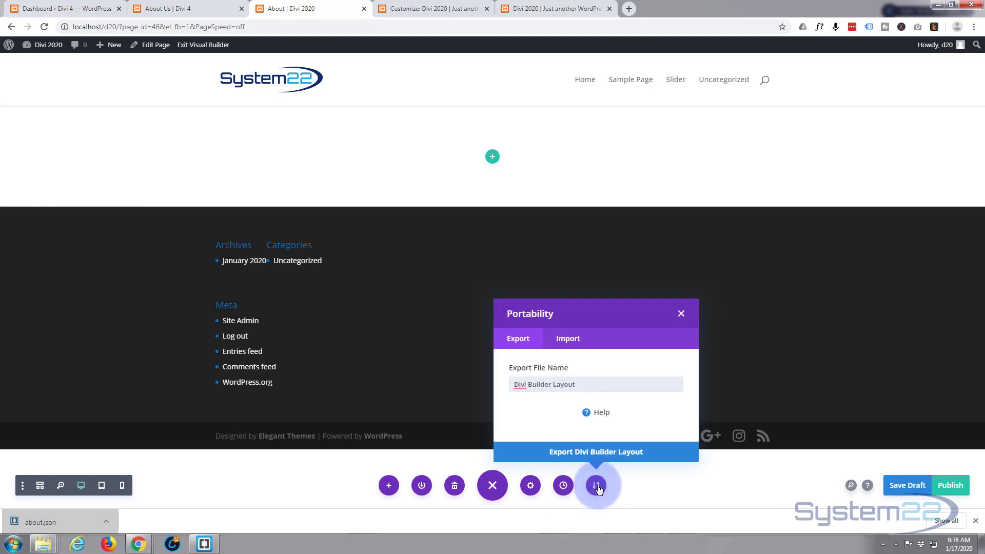
{"action": "left_click", "coordinate": [573, 342]}
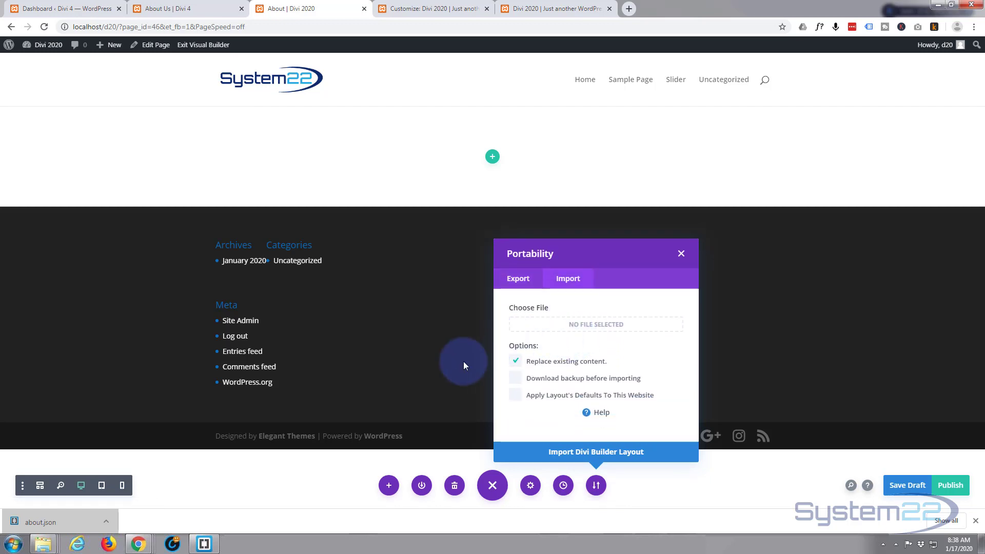
{"action": "left_click_drag", "start_coordinate": [15, 519], "coordinate": [596, 328]}
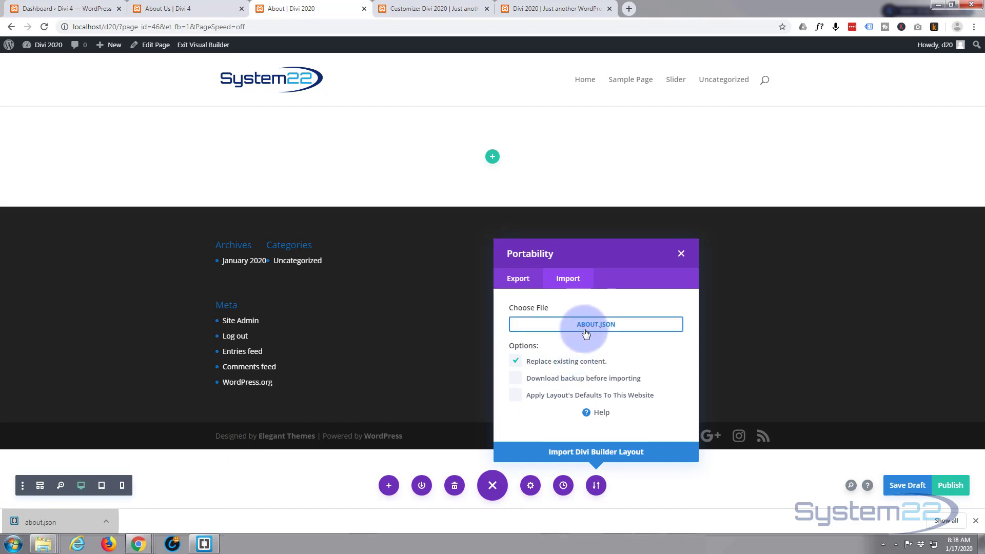
Step: Import the about.json layout and scroll through the hero, My Approach and contact-form sections
{"action": "left_click", "coordinate": [615, 458]}
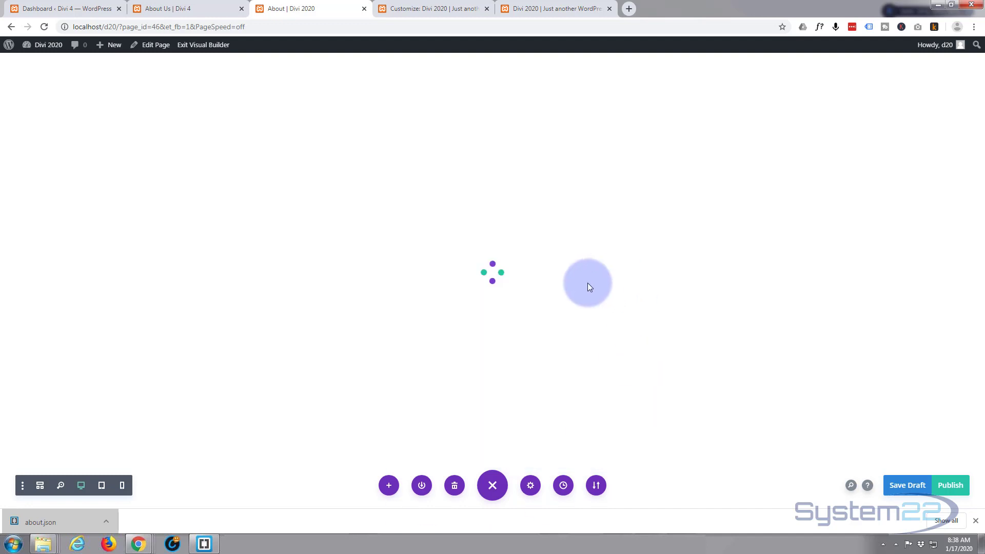
{"action": "scroll", "coordinate": [451, 221], "scroll_direction": "down", "scroll_amount": 14}
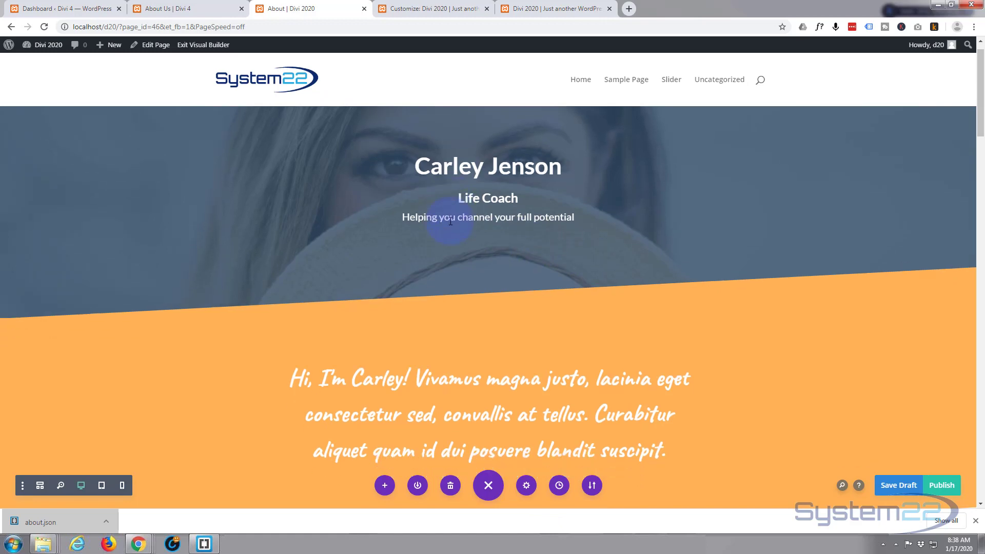
{"action": "scroll", "coordinate": [450, 221], "scroll_direction": "down", "scroll_amount": 15}
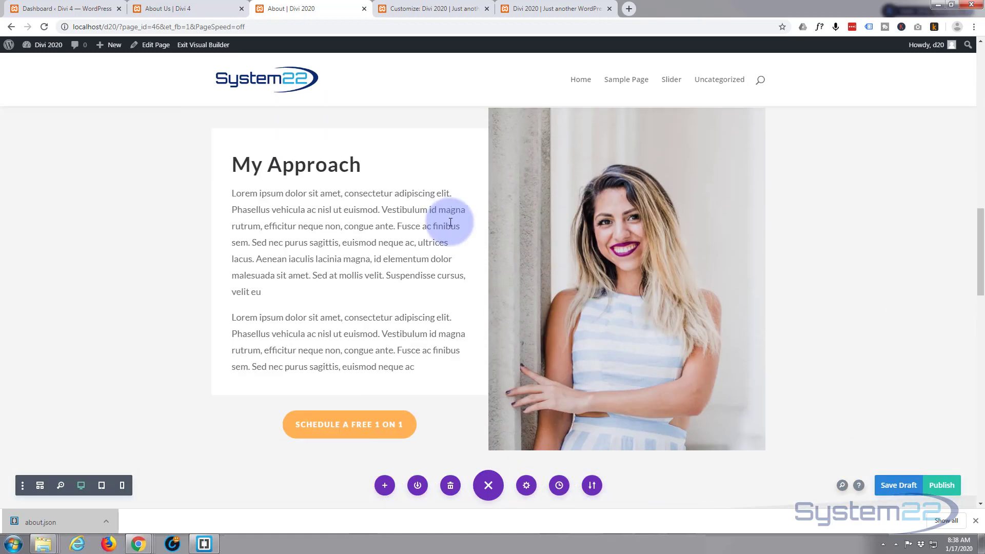
{"action": "scroll", "coordinate": [449, 222], "scroll_direction": "down", "scroll_amount": 5}
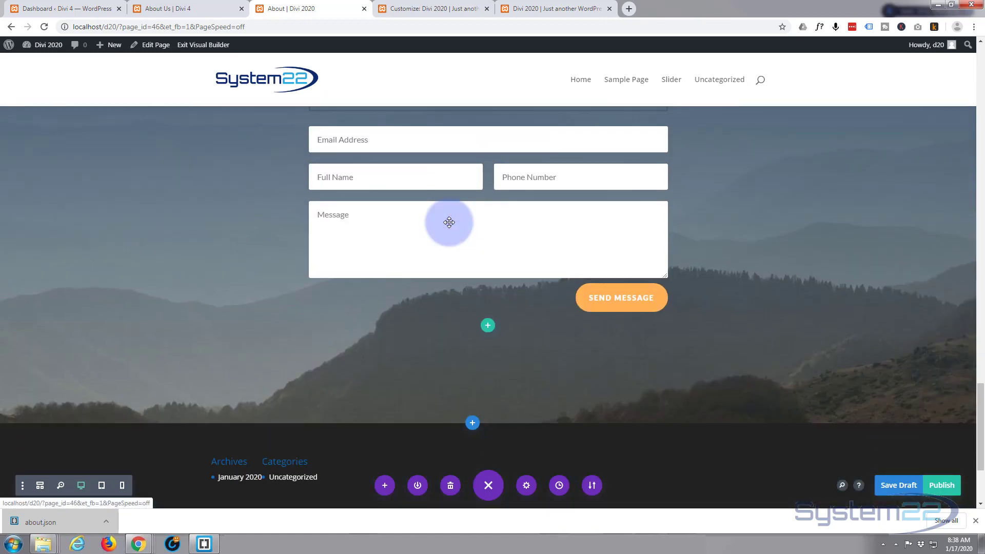
{"action": "scroll", "coordinate": [450, 224], "scroll_direction": "up", "scroll_amount": 5}
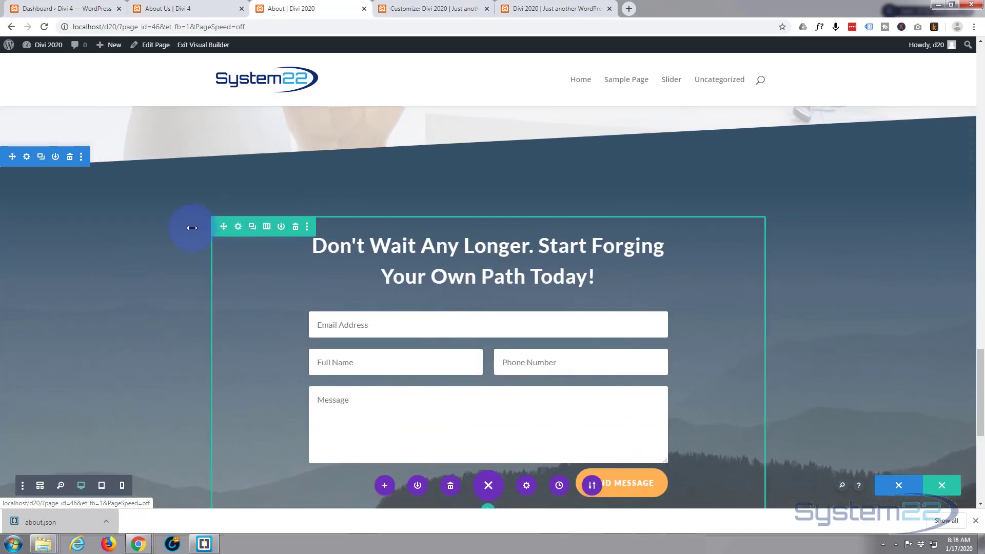
{"action": "scroll", "coordinate": [185, 225], "scroll_direction": "down", "scroll_amount": 1}
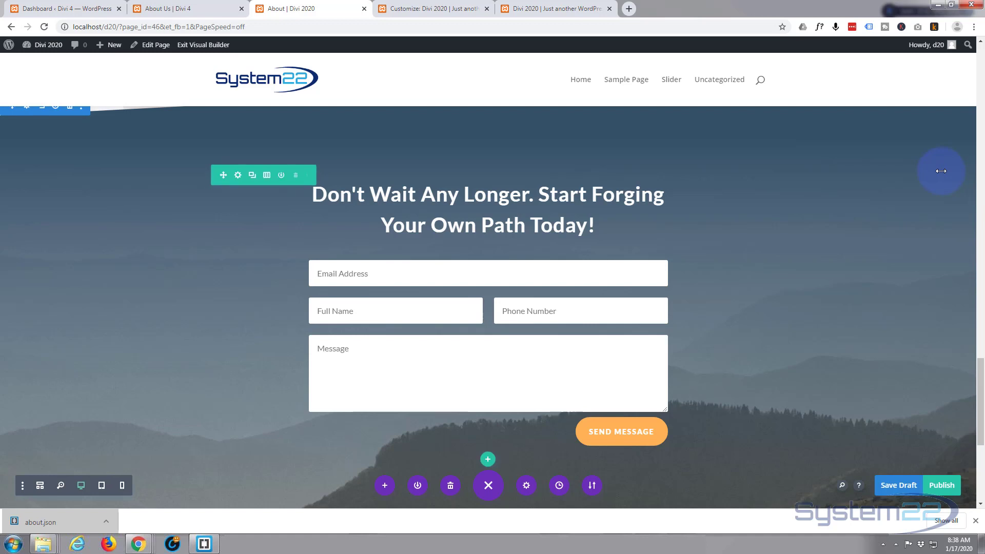
{"action": "mouse_move", "coordinate": [941, 170]}
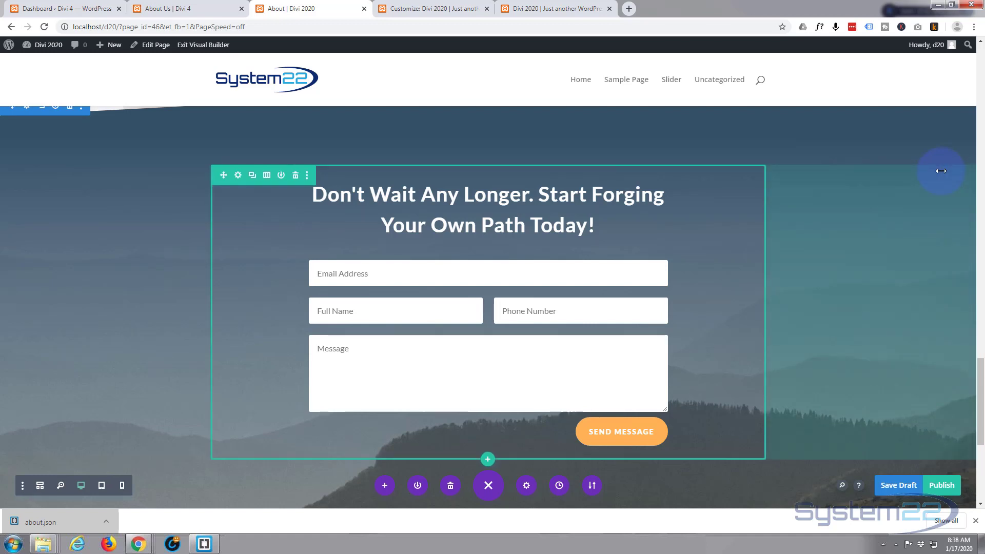